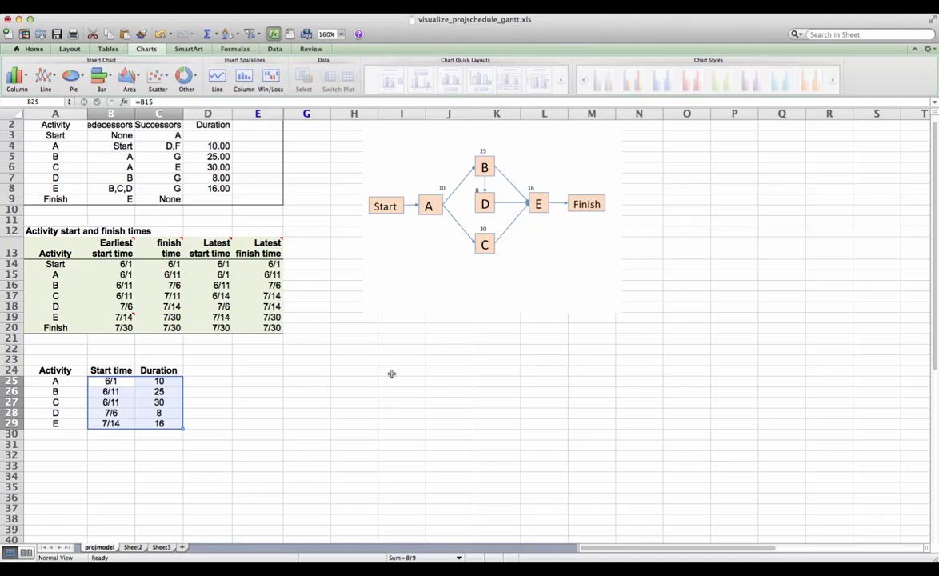
Step: Insert a 2-D stacked bar chart from the start times in B25:B29 and place it below the network diagram
scroll(391, 374, "up", 1)
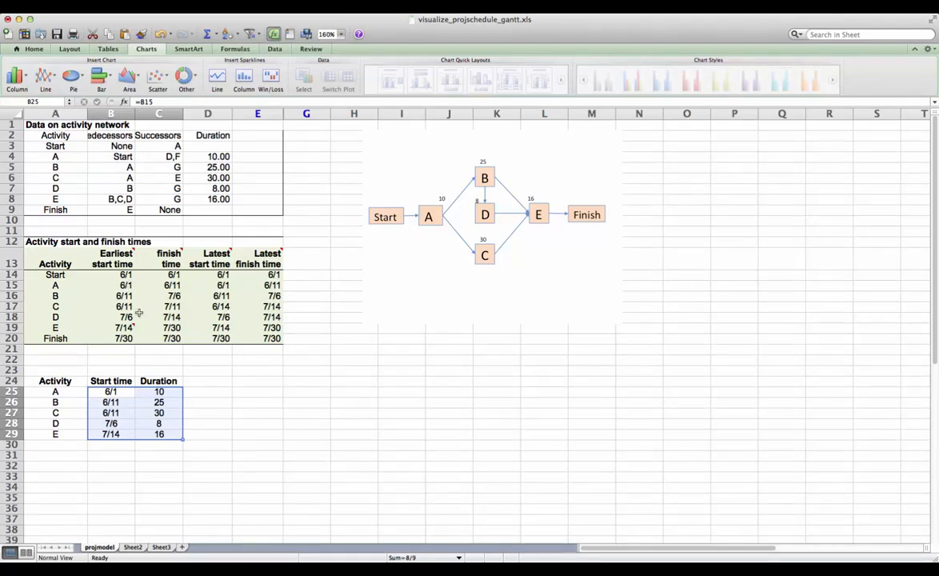
left_click(156, 402)
left_click_drag(113, 380, 112, 433)
left_click(111, 392)
left_click_drag(111, 392, 114, 433)
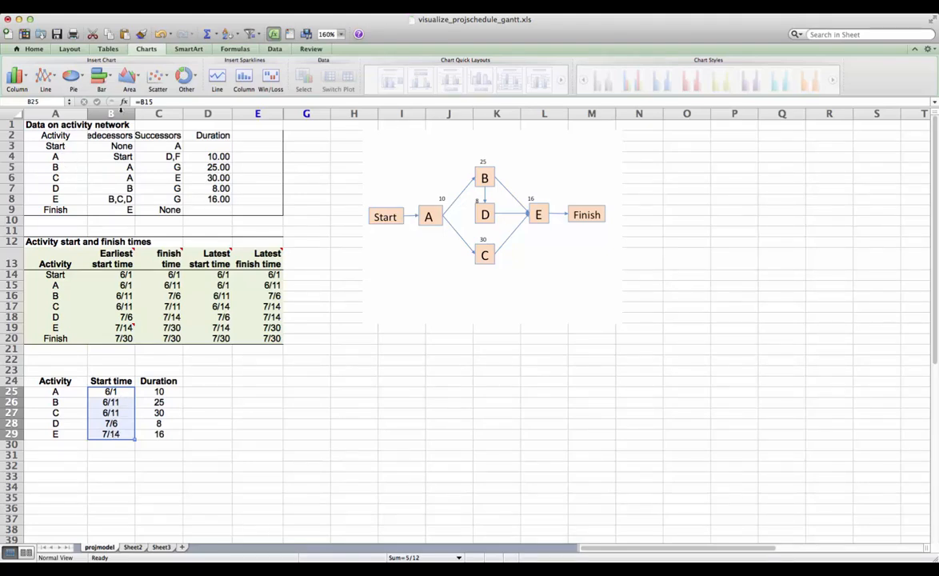
left_click(113, 79)
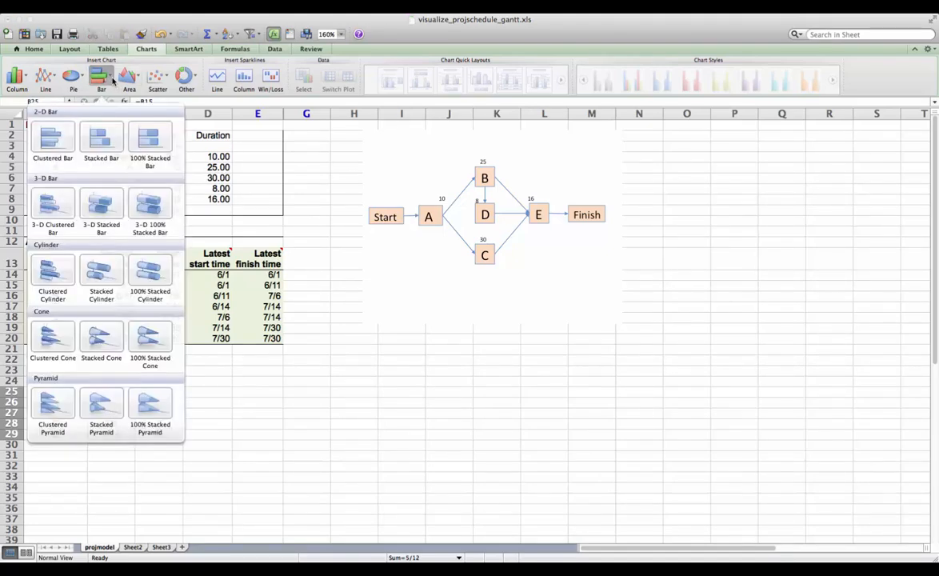
left_click(101, 141)
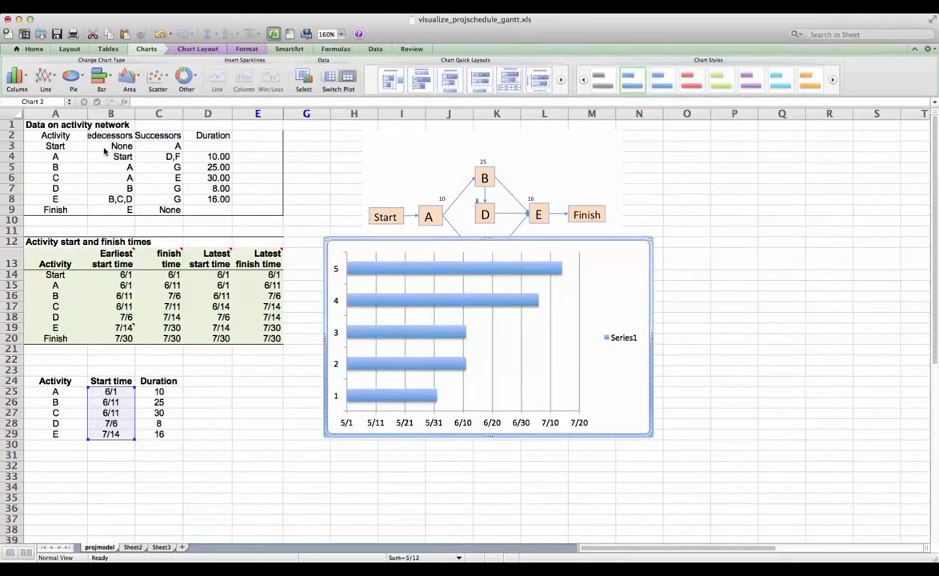
left_click_drag(418, 256, 417, 300)
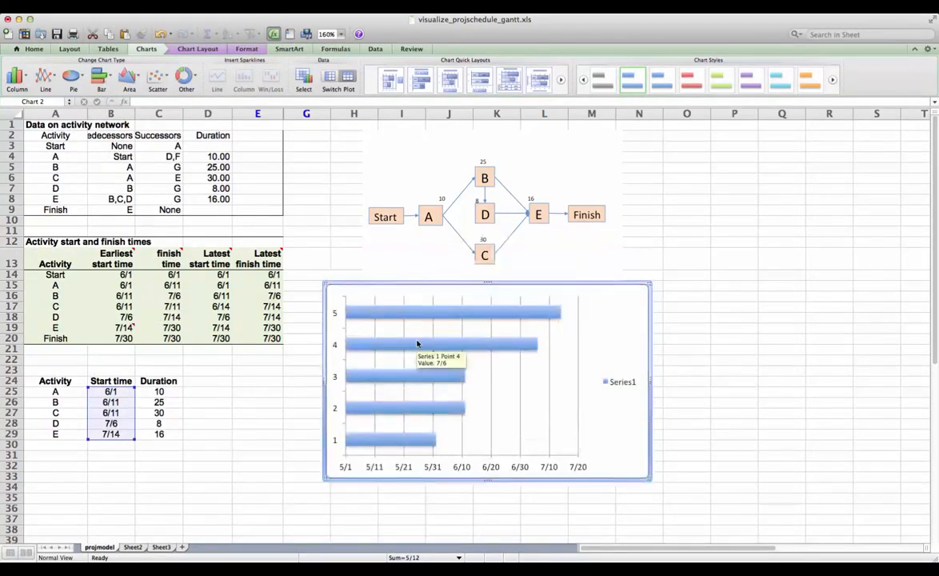
Step: Add a second data series to the chart, named from cell C24 with the values in C25:C29
right_click(472, 350)
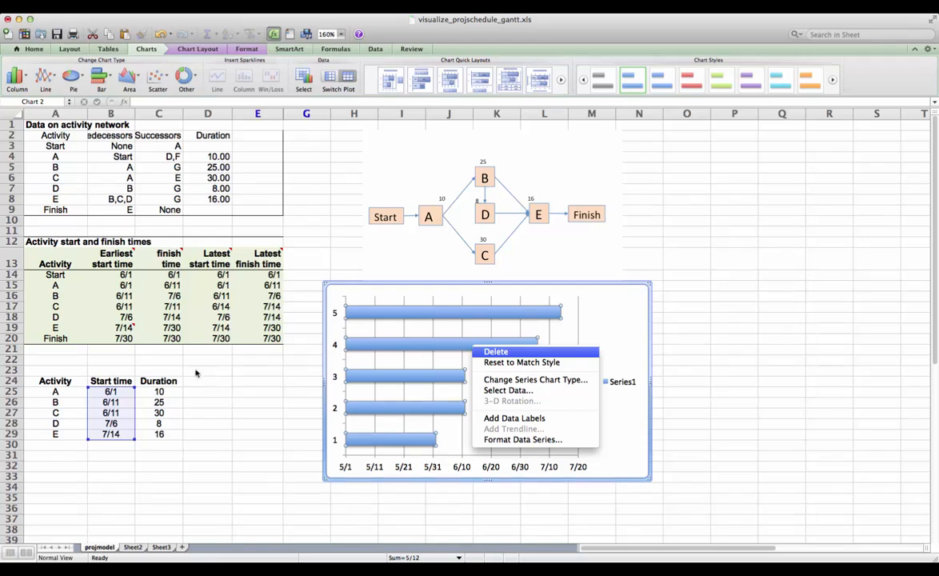
left_click(500, 391)
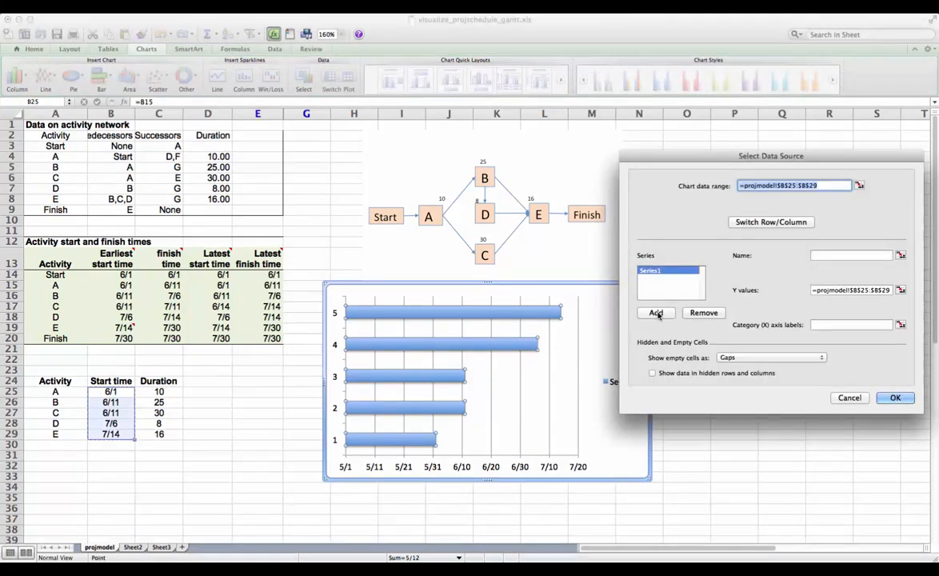
left_click(658, 313)
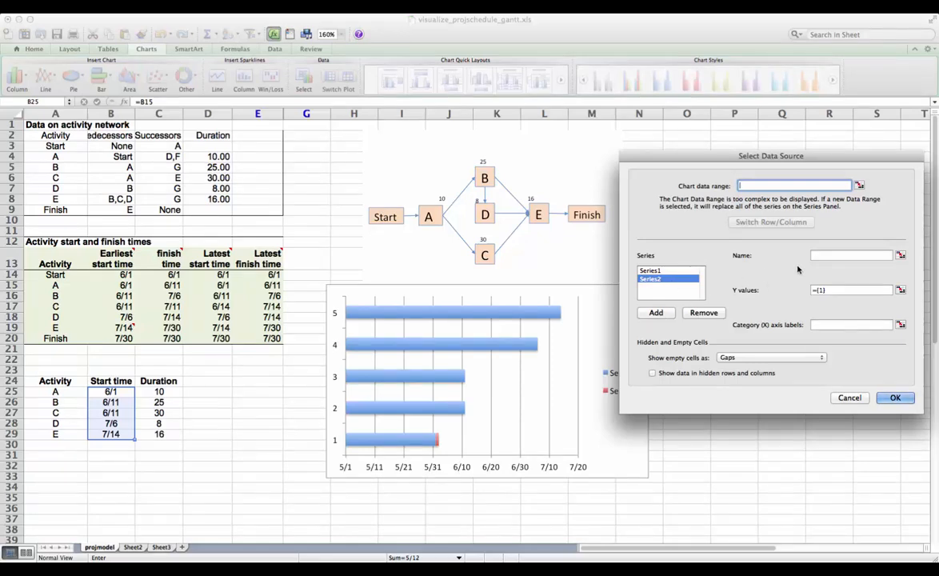
left_click(829, 254)
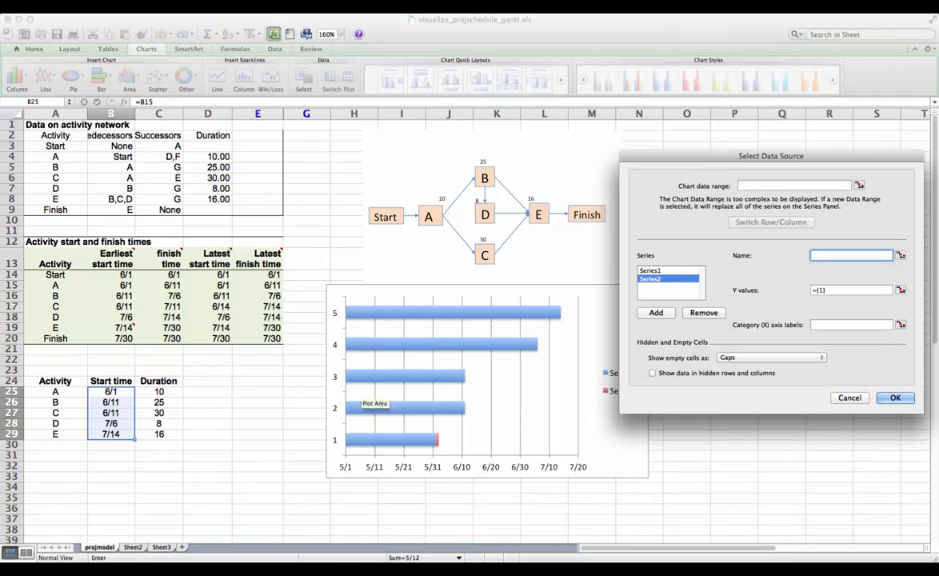
left_click(158, 381)
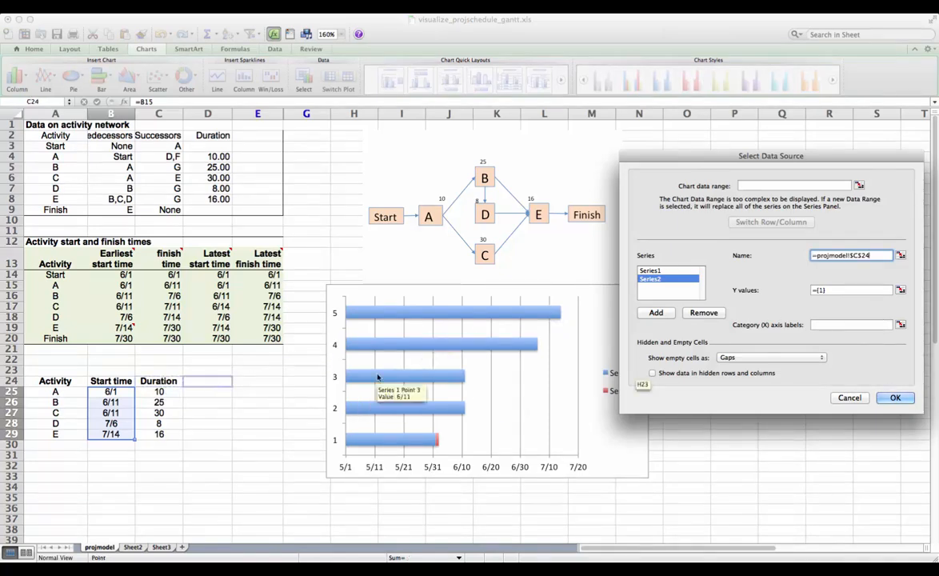
left_click(830, 291)
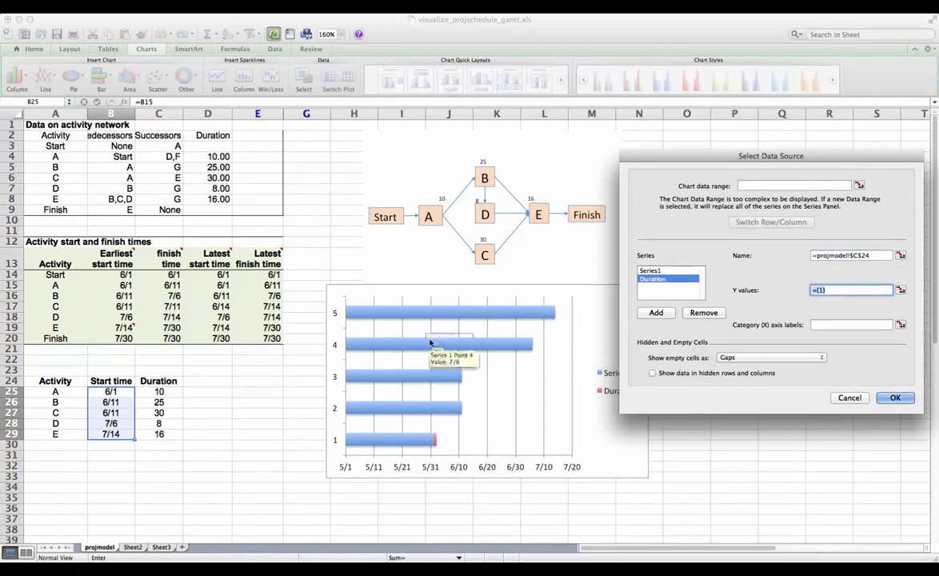
left_click_drag(159, 398, 165, 432)
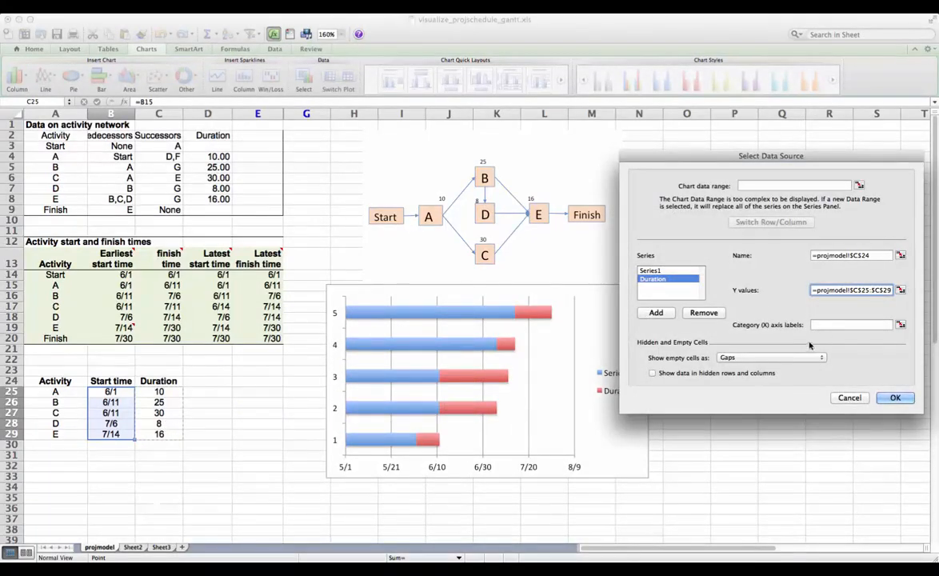
Step: Use A25:A29 as the category axis labels and name the first series from cell B24
left_click(832, 324)
left_click_drag(53, 396, 99, 430)
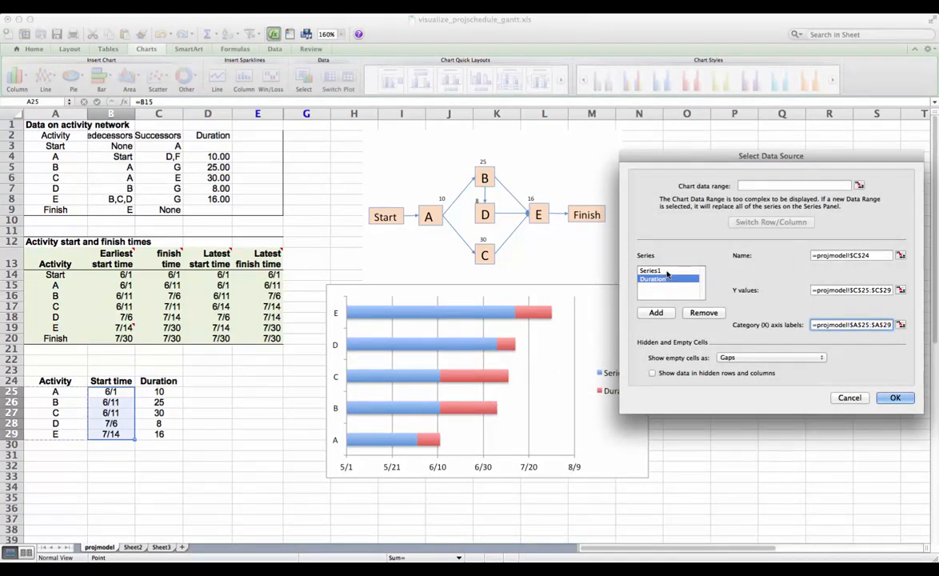
left_click(652, 270)
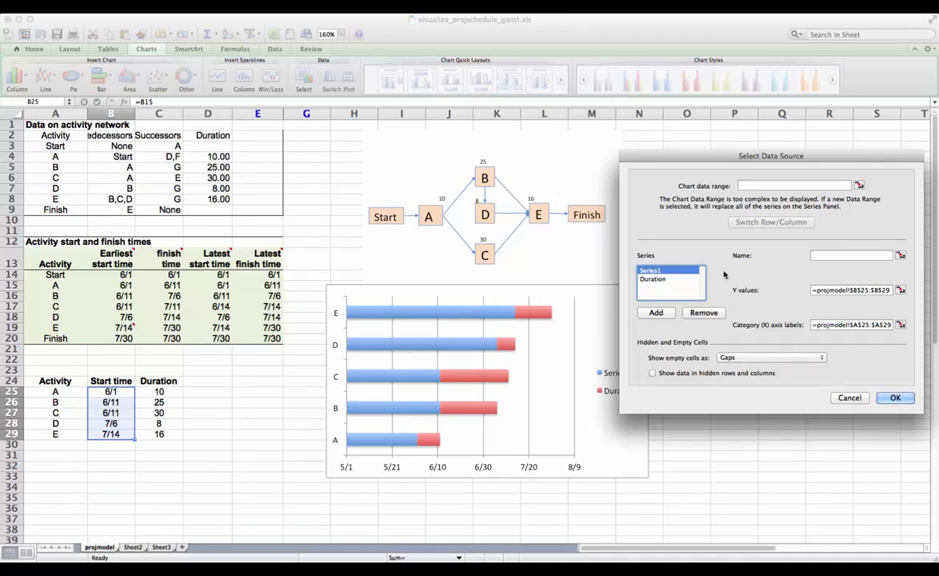
left_click(830, 256)
left_click(113, 382)
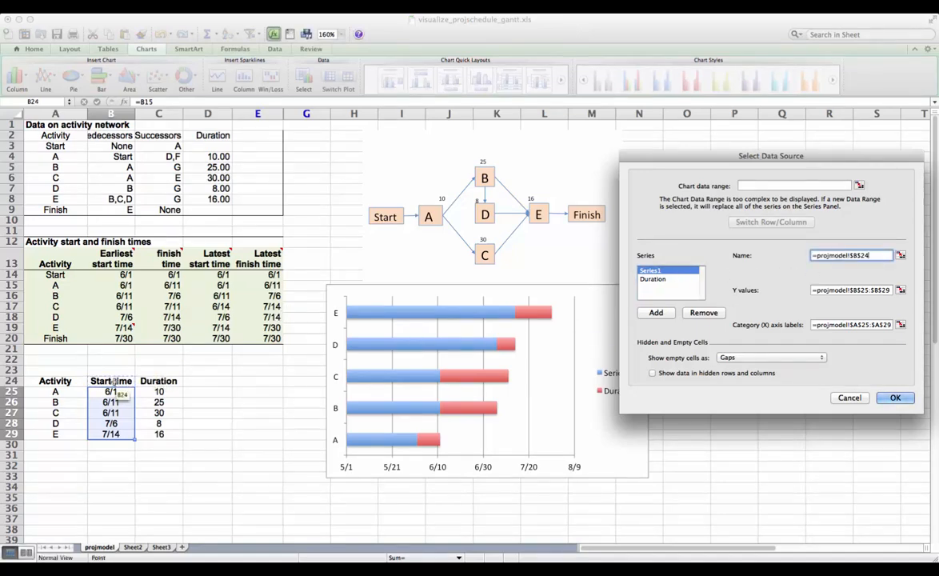
left_click(896, 398)
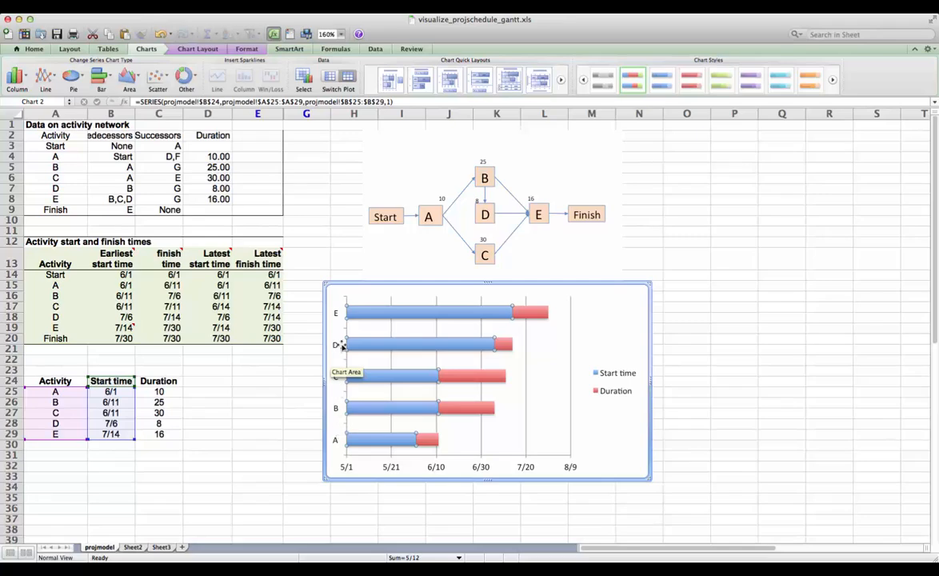
Step: Format the Start time series with no fill and no shadow
right_click(413, 317)
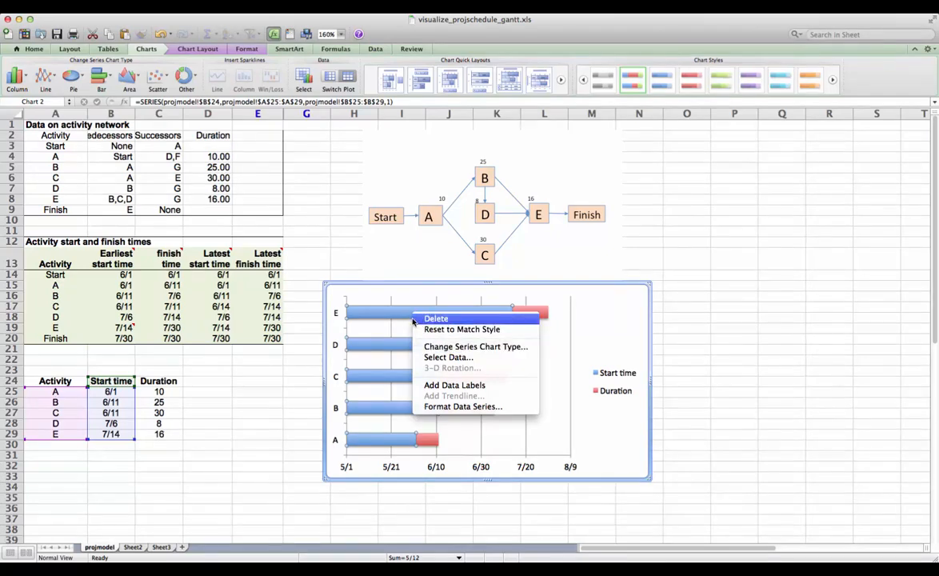
left_click(455, 408)
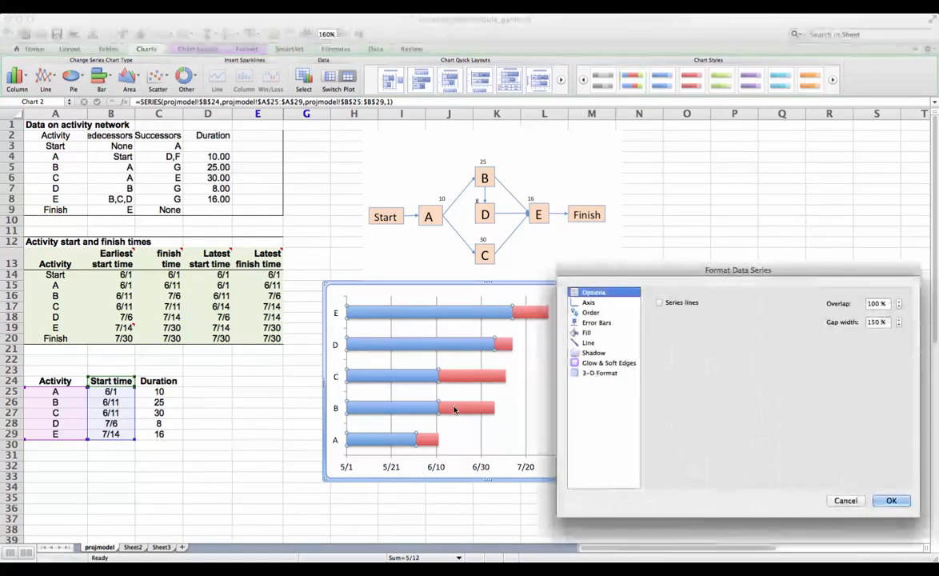
left_click(587, 332)
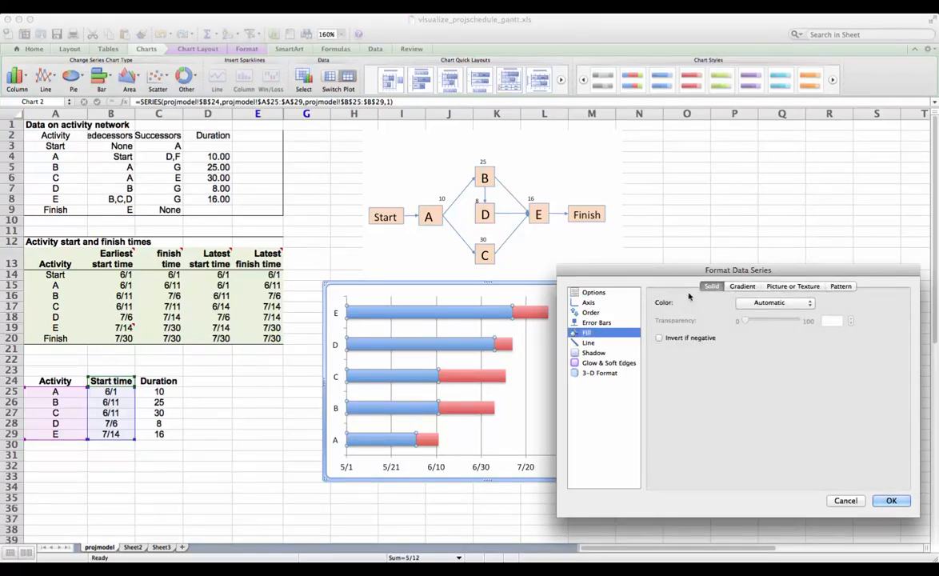
left_click(749, 303)
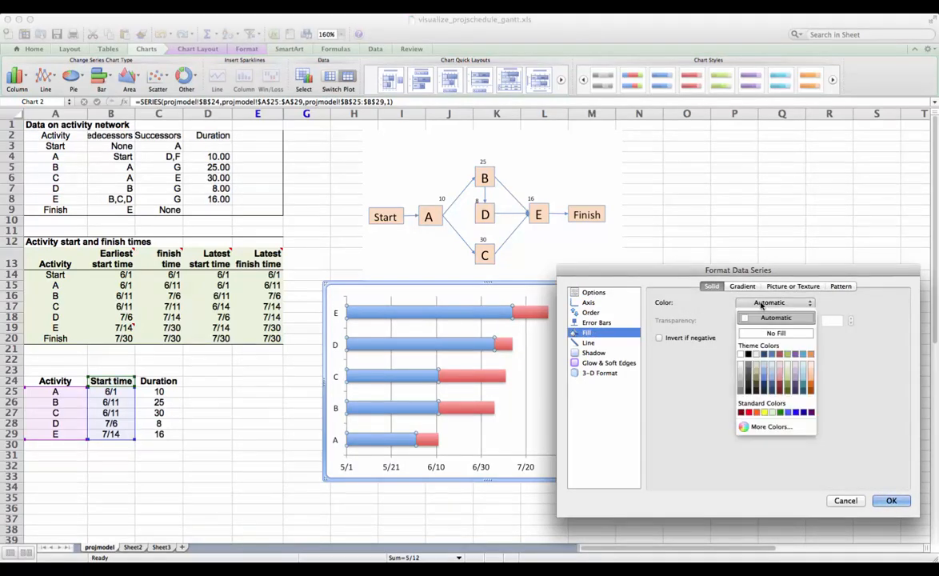
left_click(760, 335)
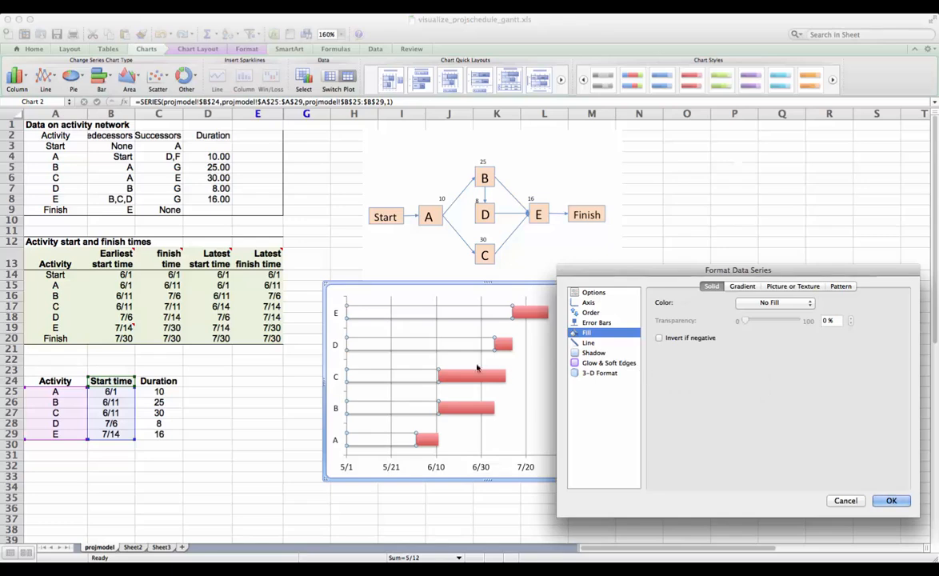
left_click(596, 354)
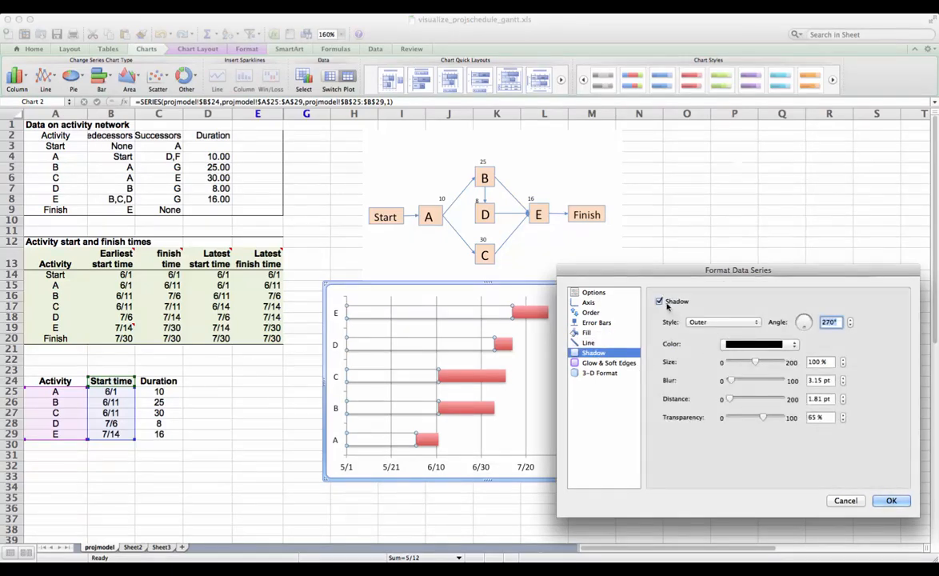
left_click(661, 303)
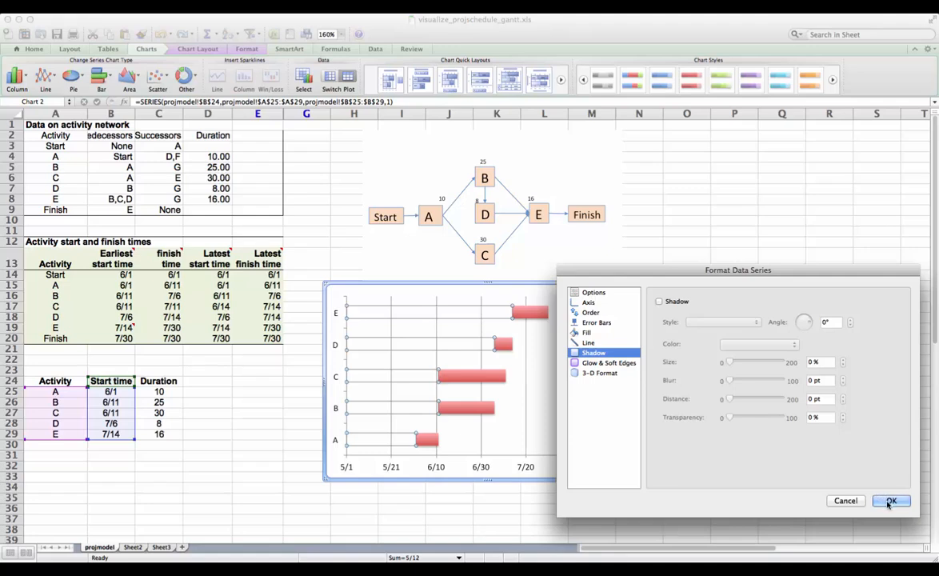
left_click(891, 501)
left_click(640, 331)
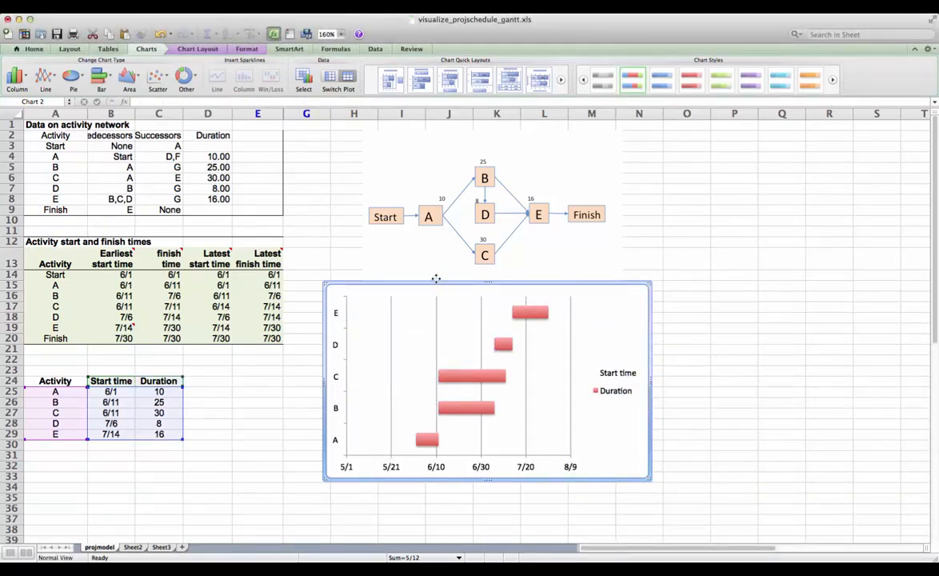
Step: Shift the chart slightly up and to the left, and set the activity axis categories in reverse order
left_click_drag(447, 289, 428, 280)
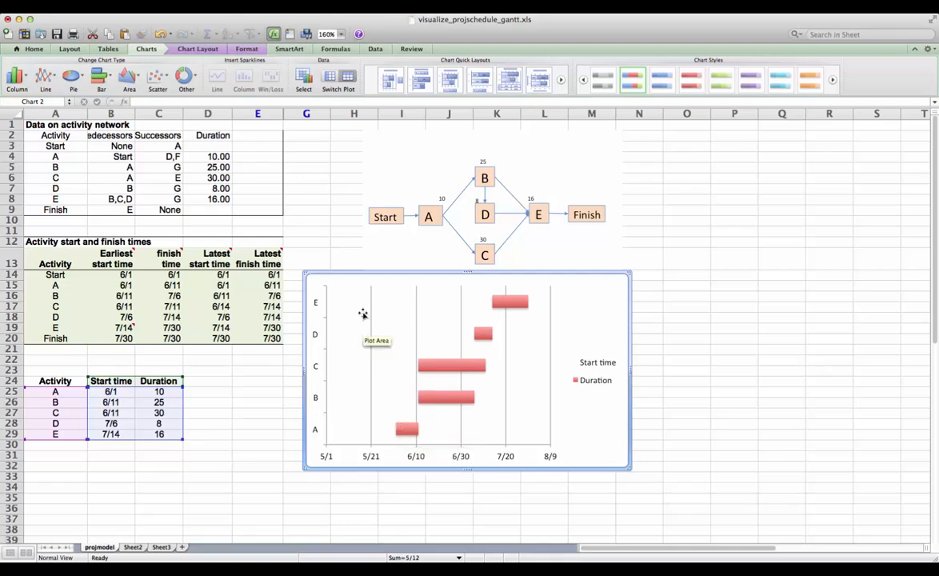
right_click(317, 305)
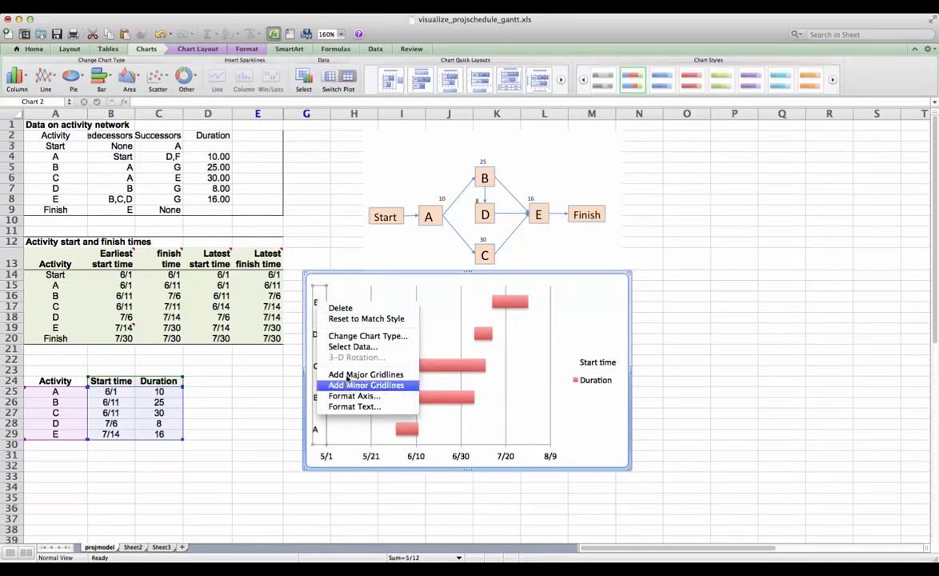
left_click(350, 397)
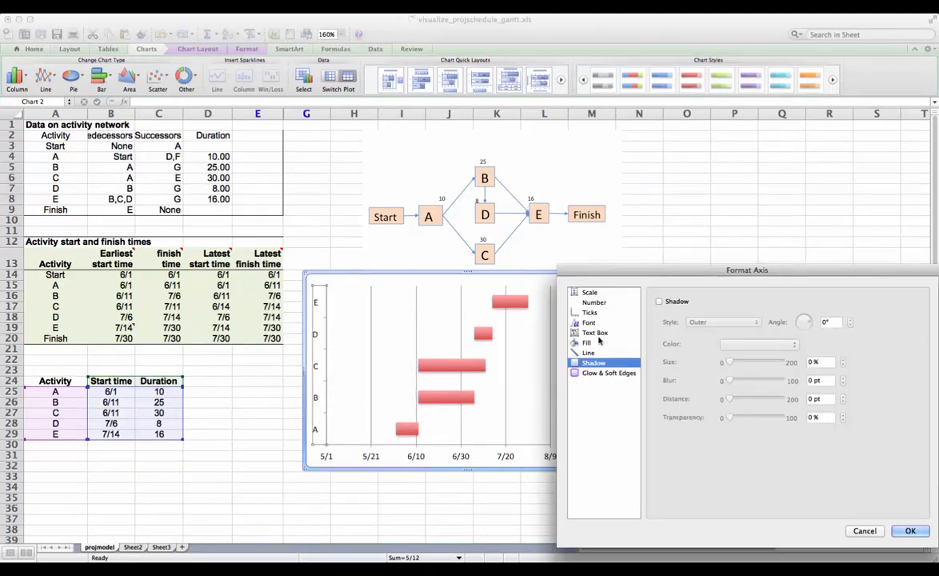
left_click(585, 293)
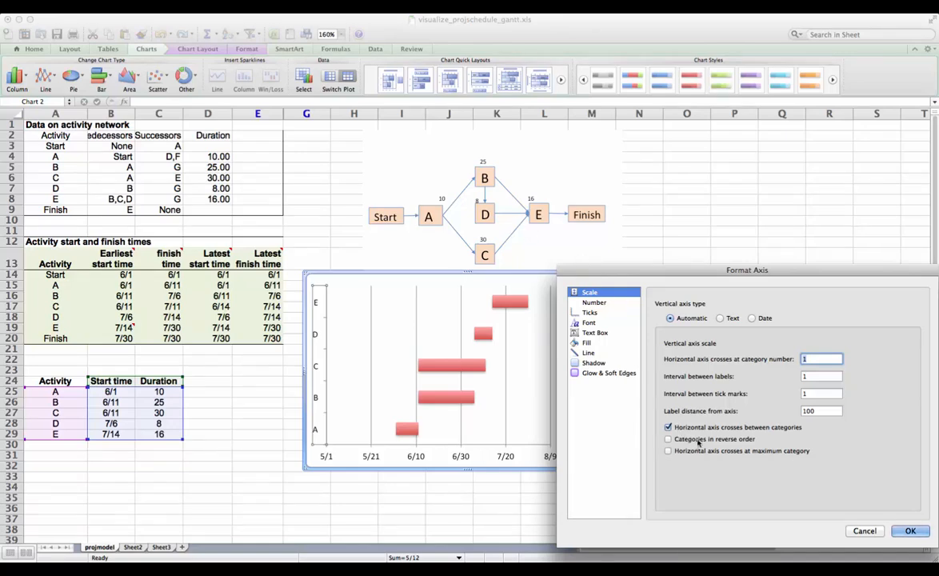
left_click(668, 439)
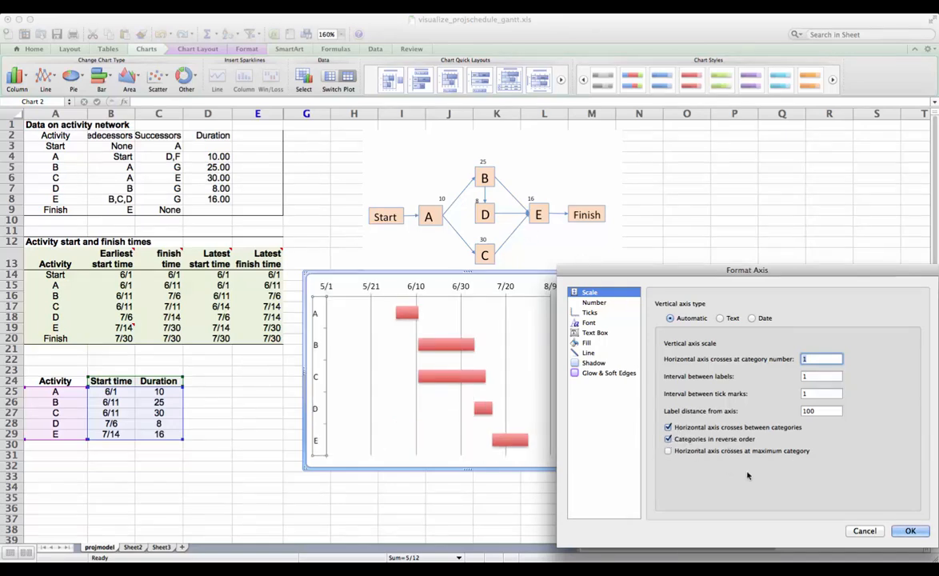
left_click(912, 530)
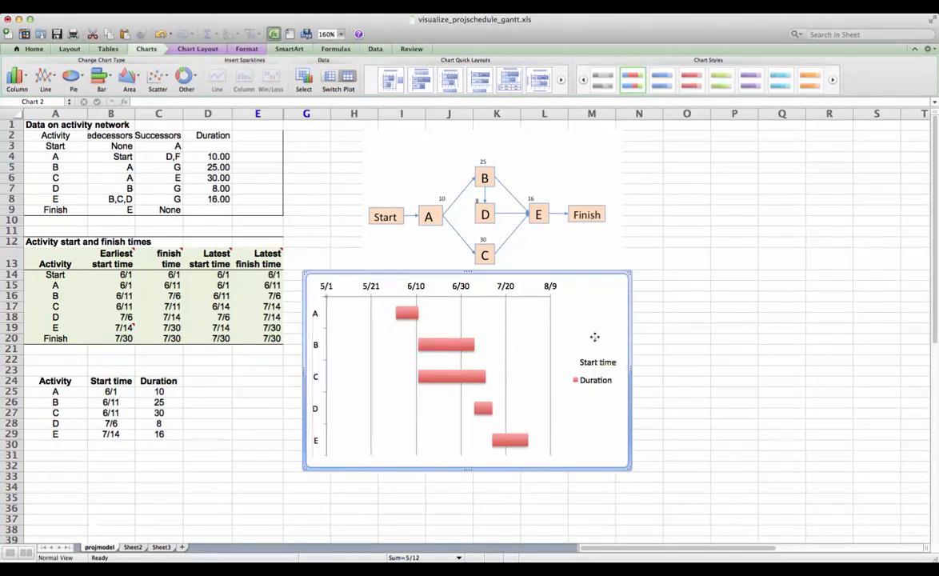
Step: Delete the chart's legend
left_click(594, 335)
left_click(593, 370)
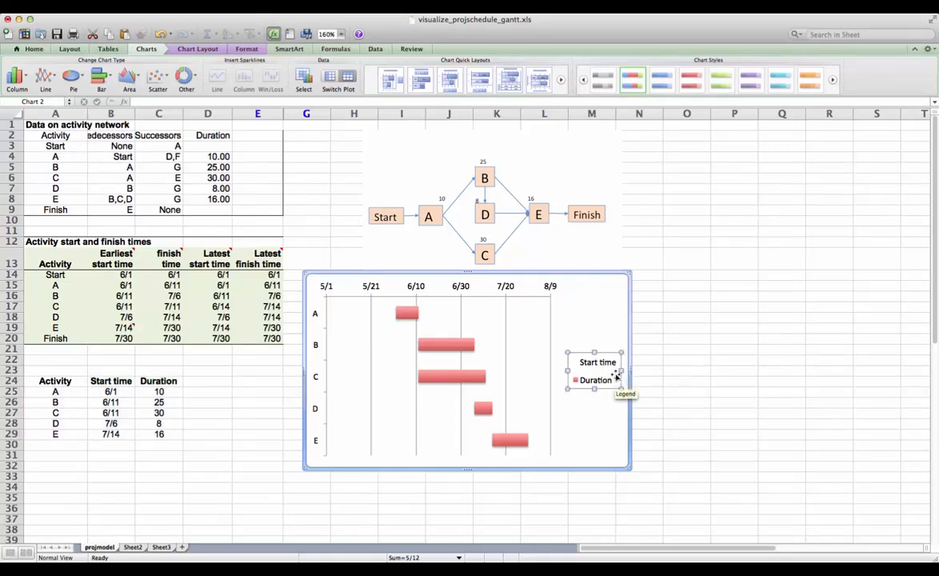
key("Delete")
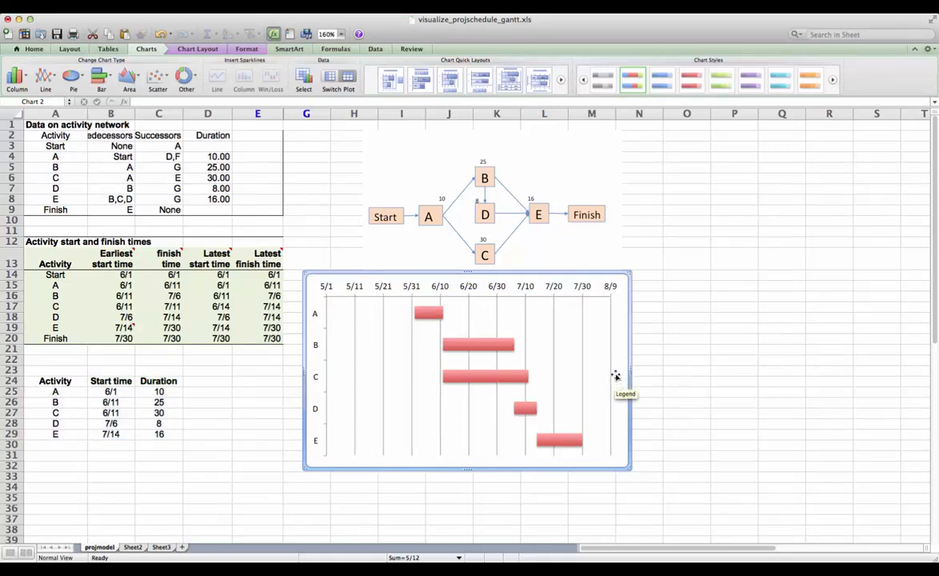
Step: Set the date axis's major unit to 7
right_click(358, 290)
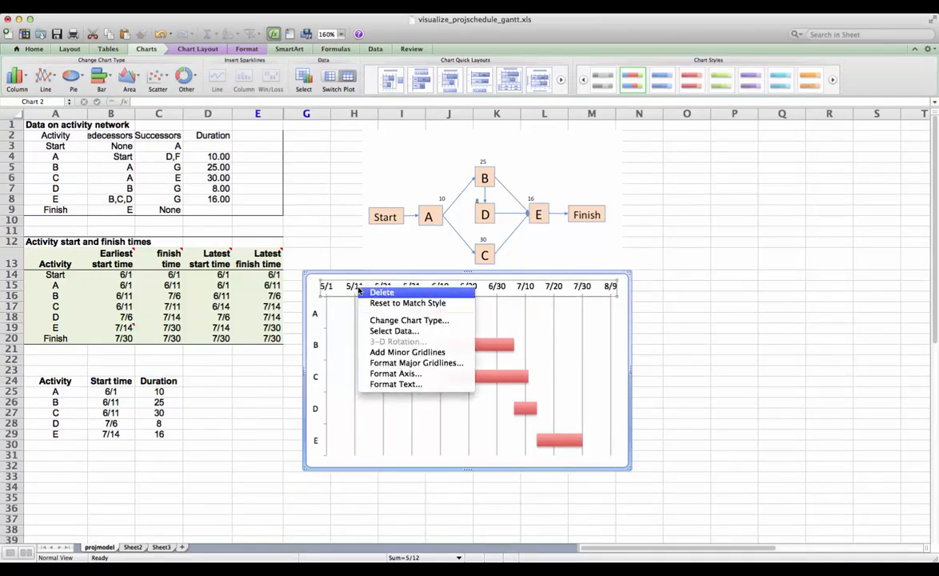
left_click(416, 374)
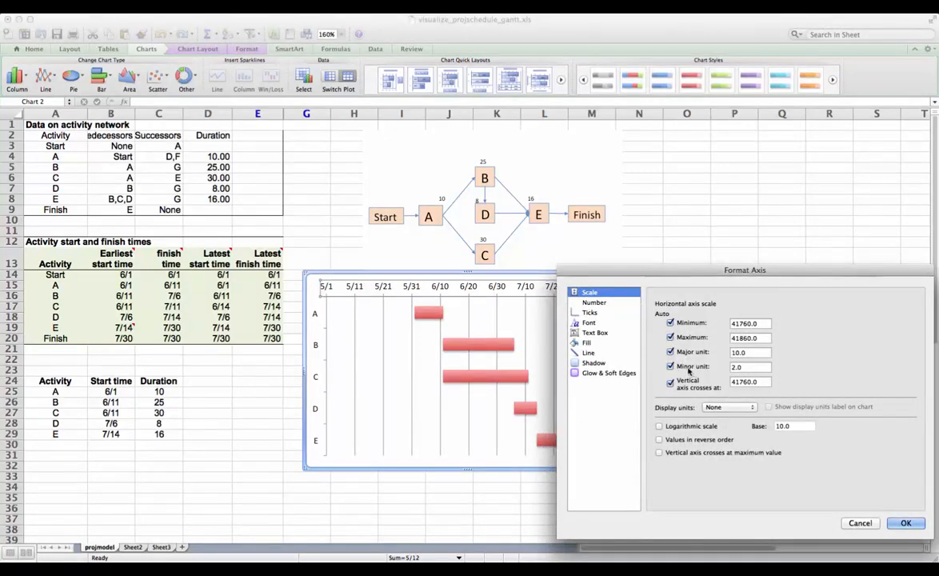
left_click_drag(633, 268, 600, 249)
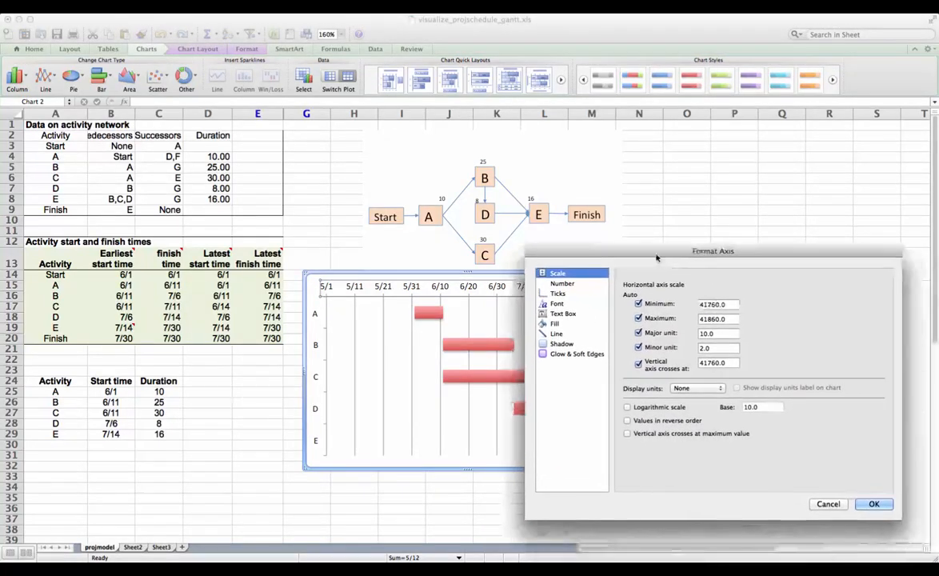
left_click(720, 335)
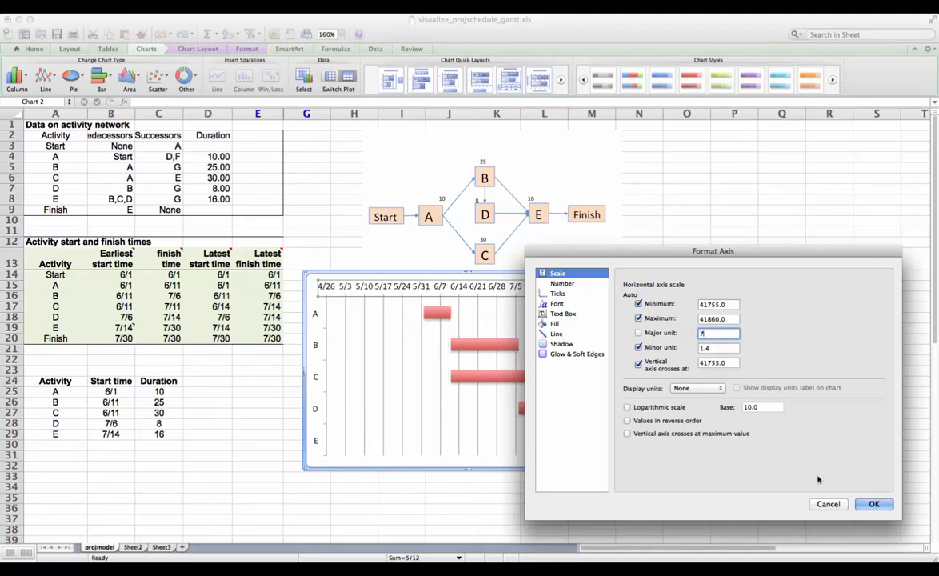
left_click(874, 505)
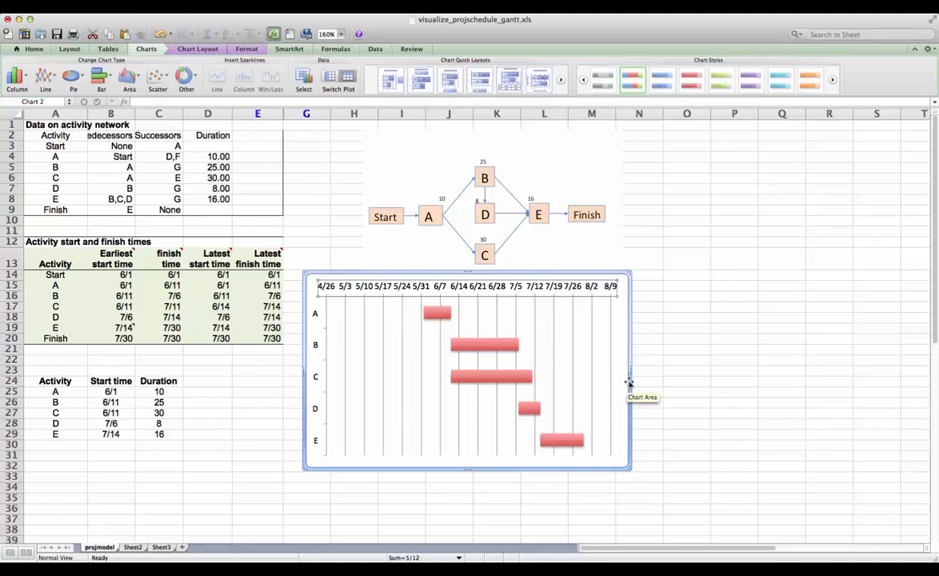
mouse_move(481, 382)
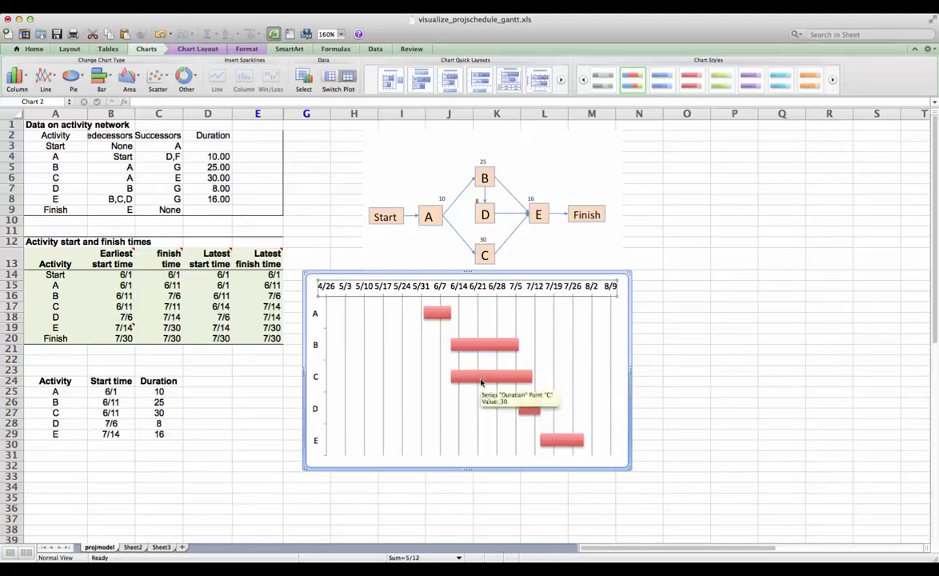
left_click(652, 381)
left_click(624, 392)
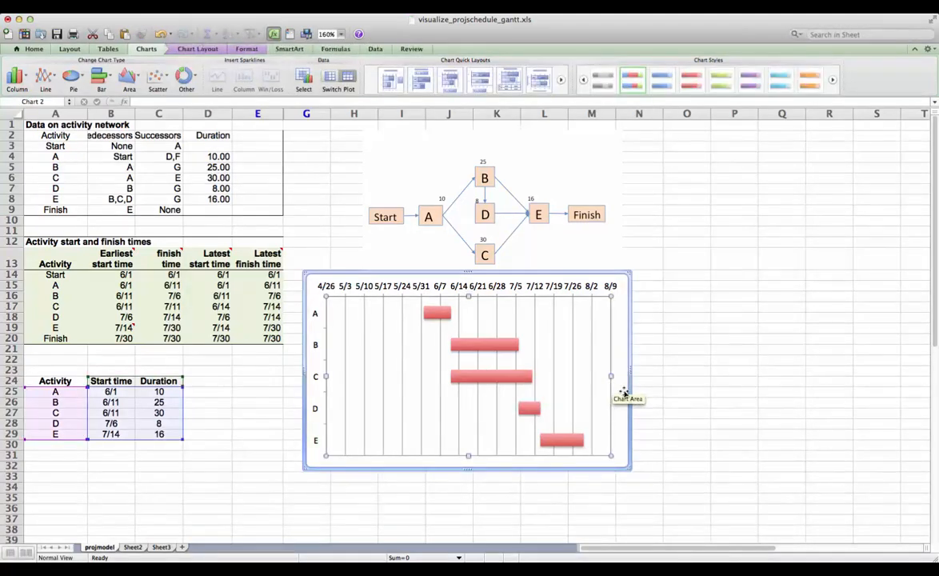